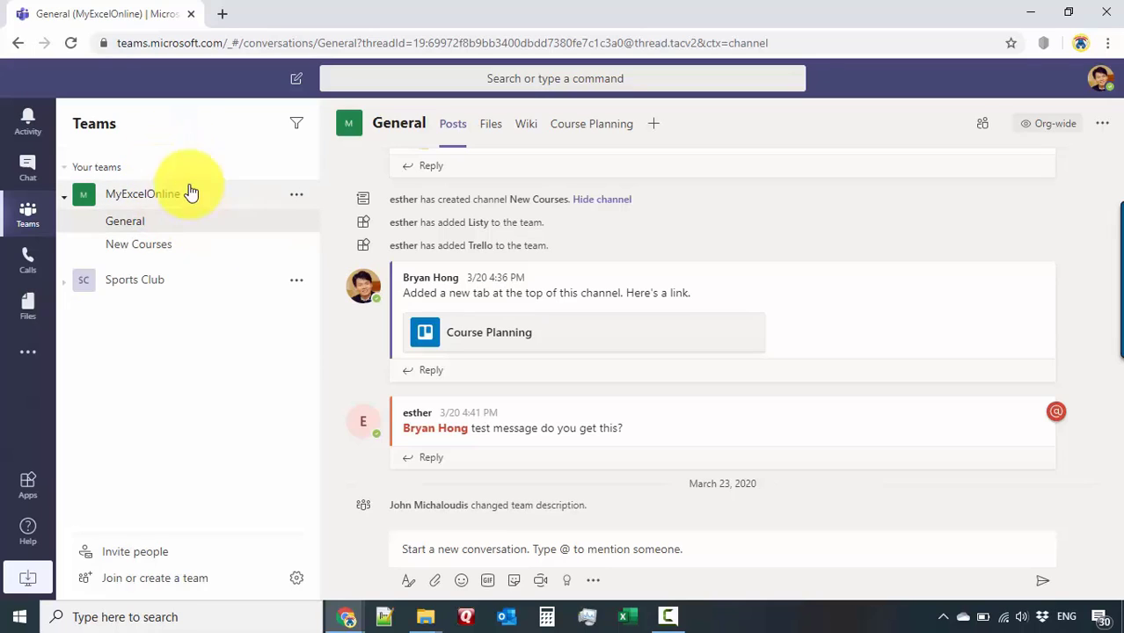
# - Look through the channels under the MyExcelOnline and Sports Club teams
pyautogui.click(67, 201)
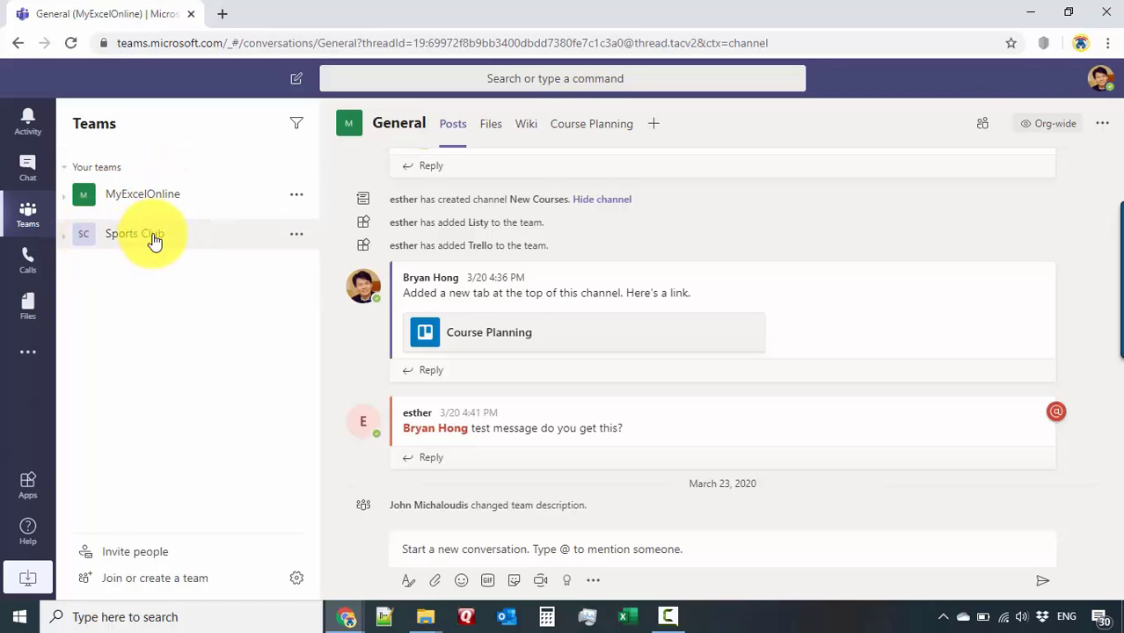
pyautogui.click(67, 196)
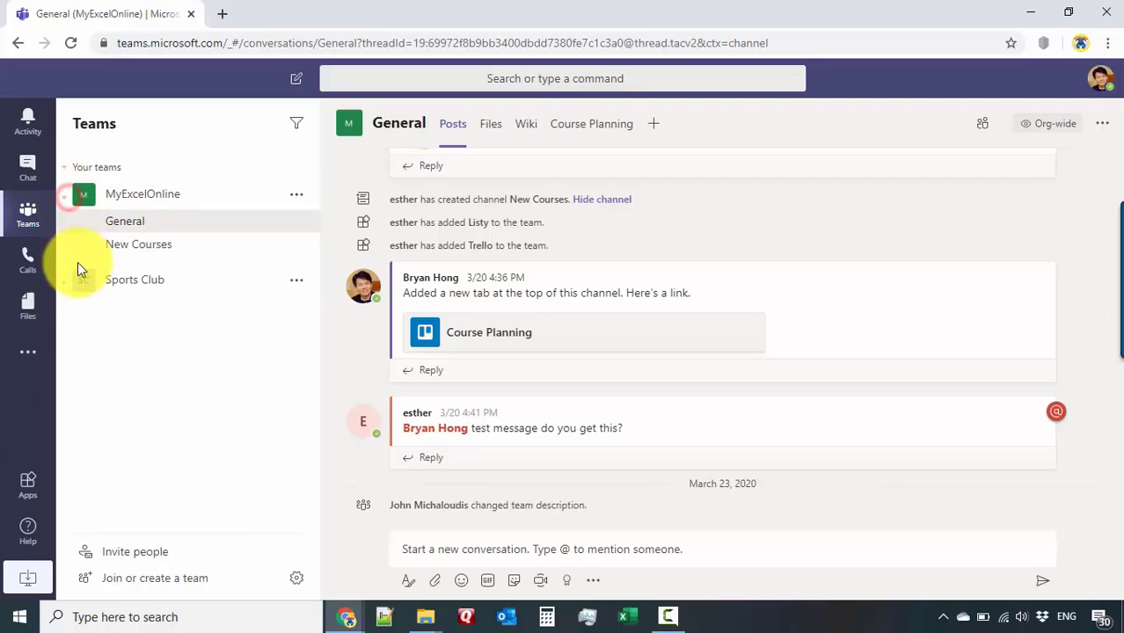
pyautogui.click(70, 280)
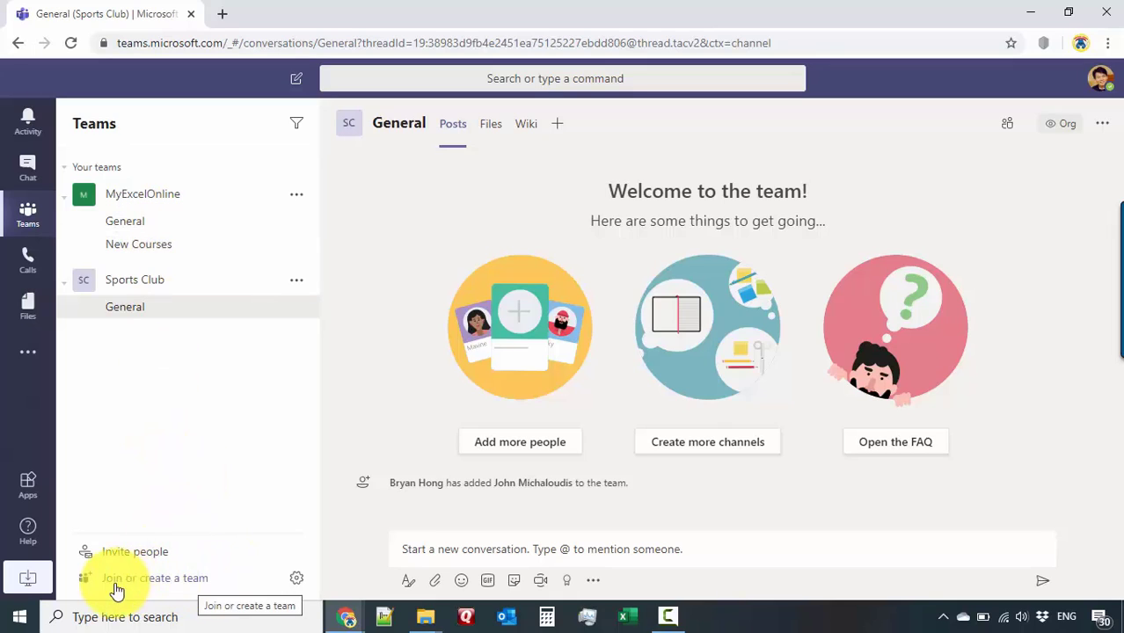
# - Create a public team from scratch named Excel Fanatics with the description "Learn everything about Excel here"
pyautogui.click(184, 582)
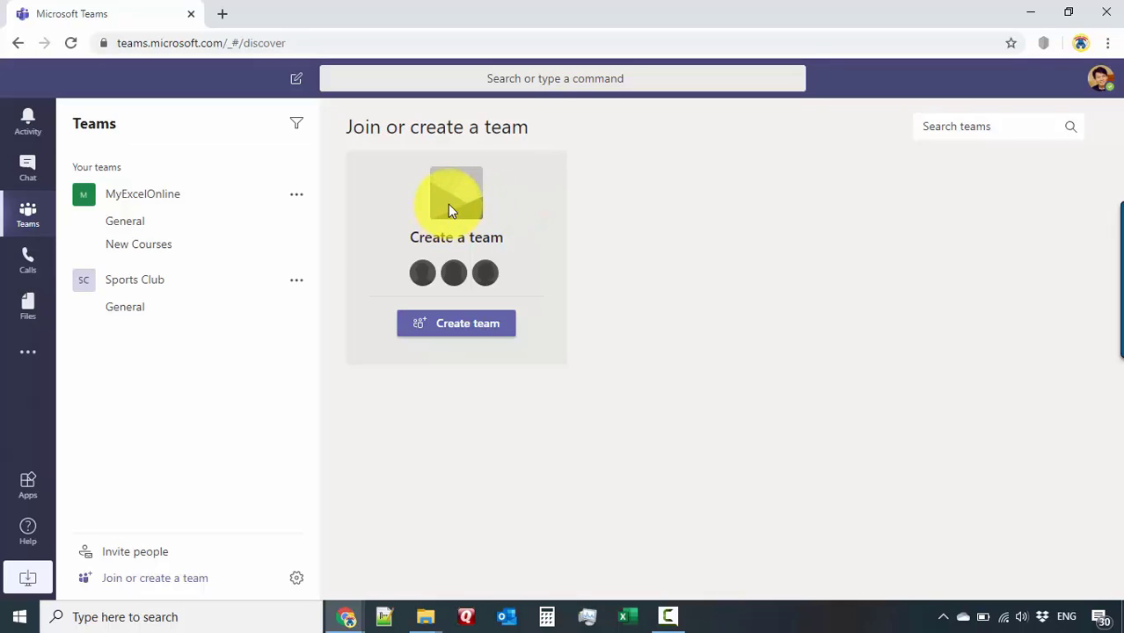
pyautogui.click(454, 327)
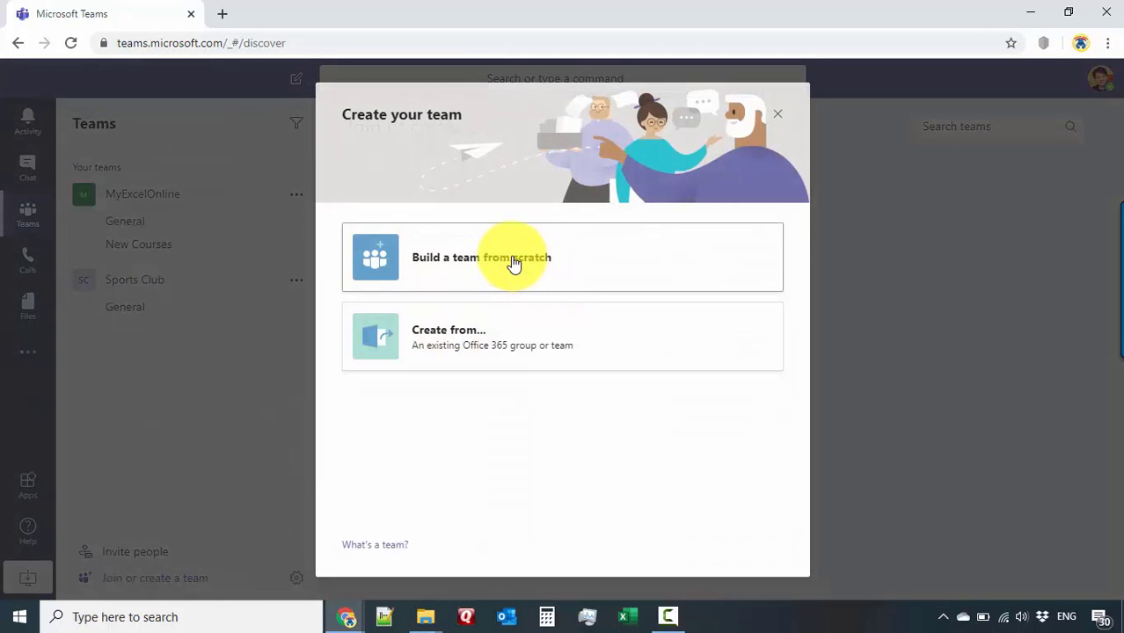
pyautogui.click(557, 260)
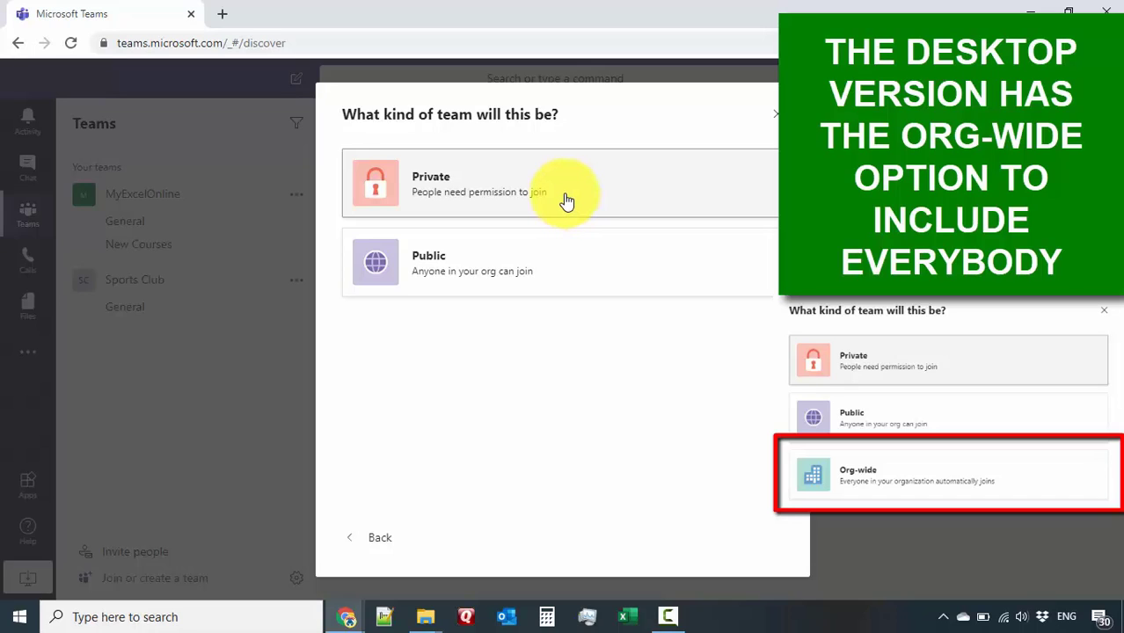
pyautogui.click(492, 268)
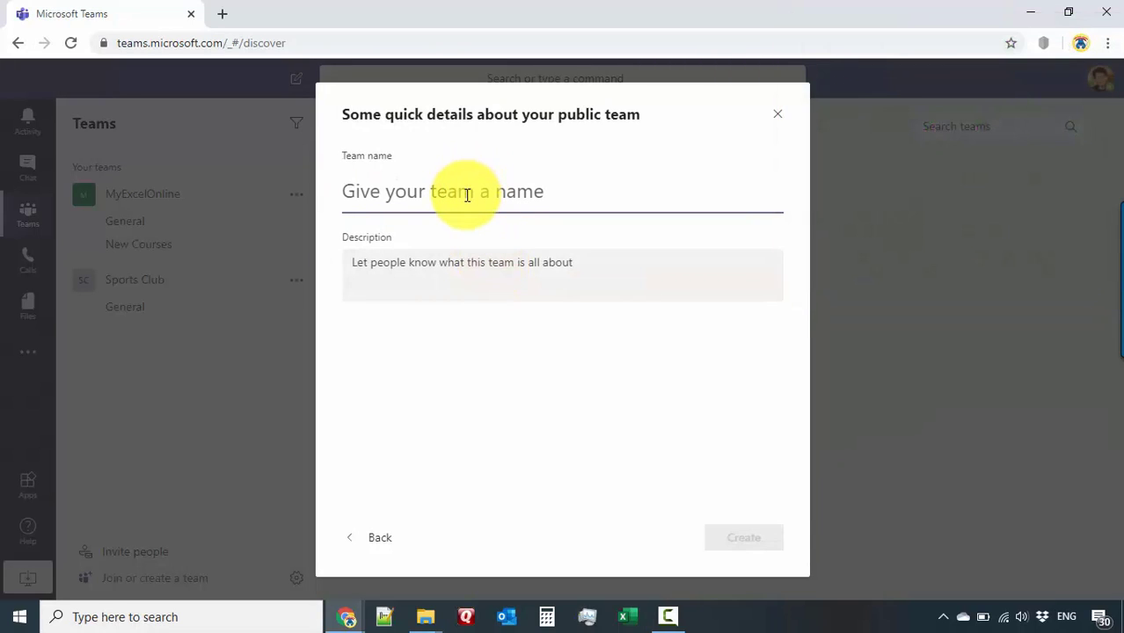
pyautogui.write('Excel Fanatics')
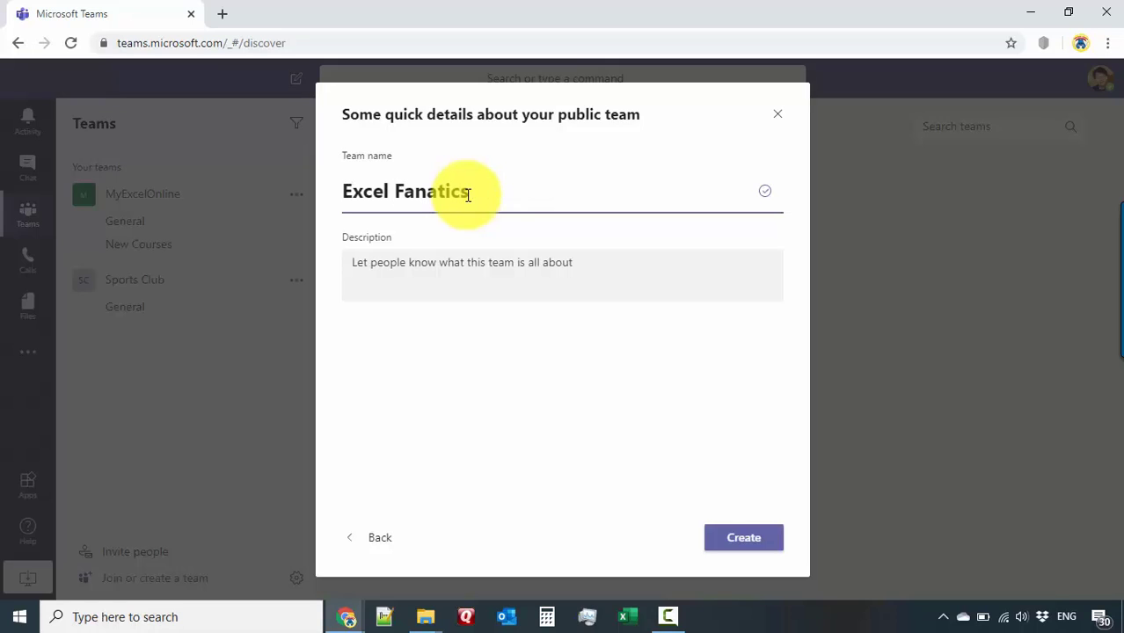
pyautogui.click(527, 279)
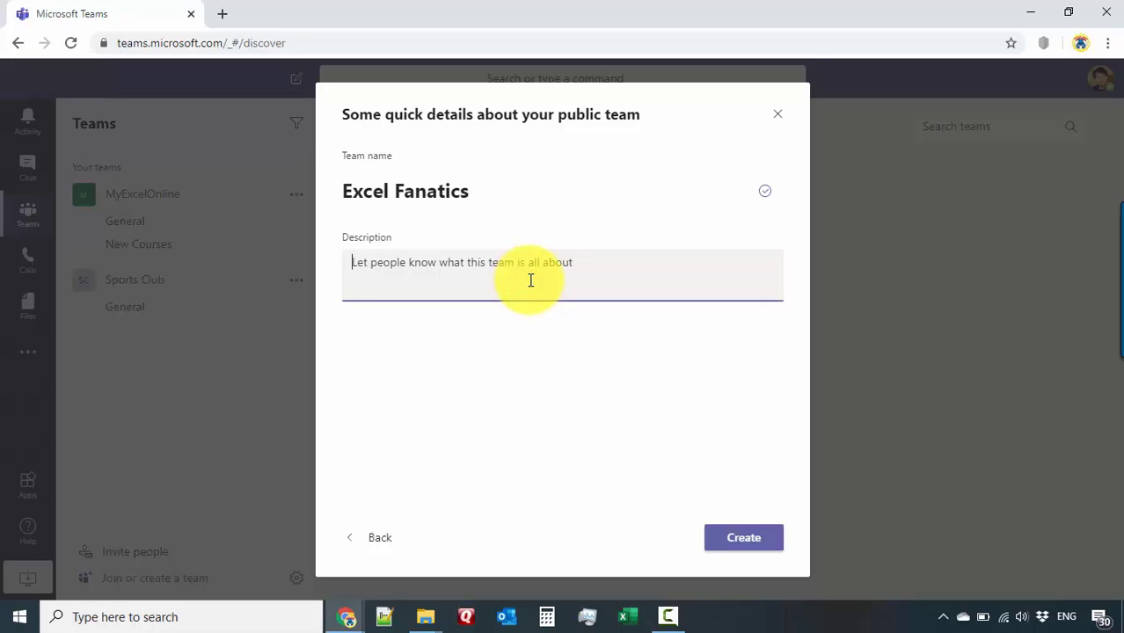
pyautogui.write('L')
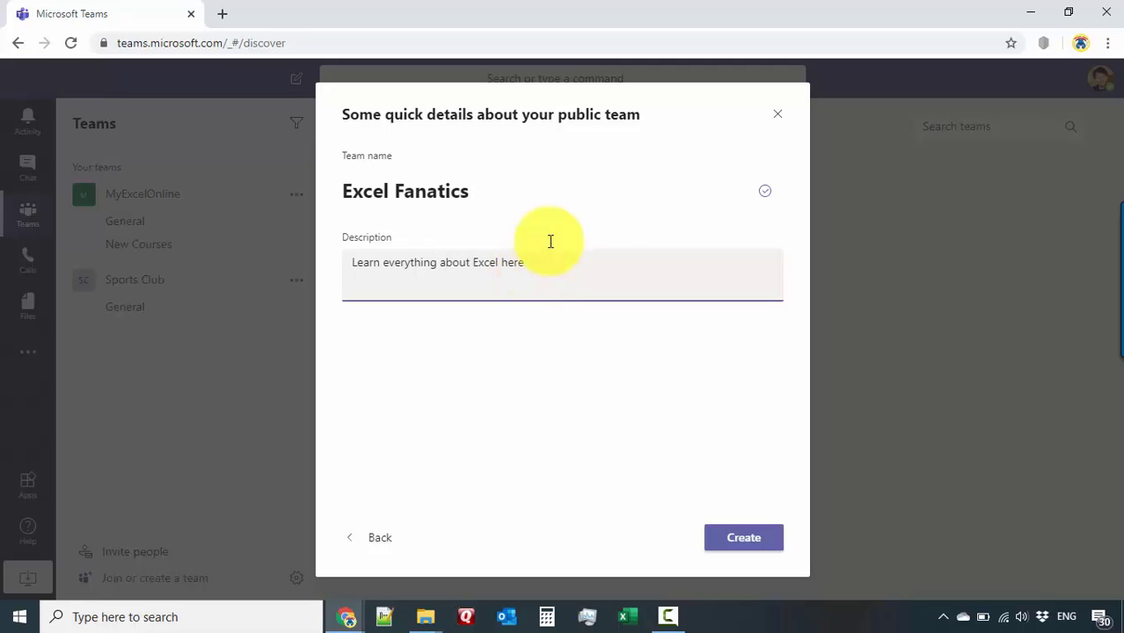
pyautogui.click(749, 538)
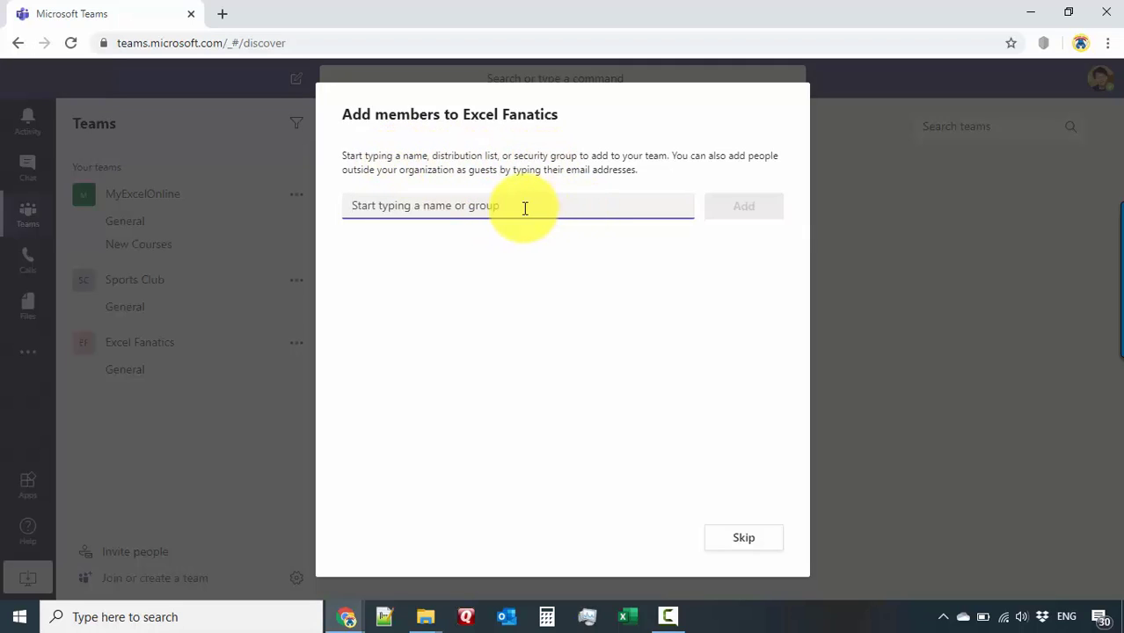
# - Find a colleague by name and add them to the new Excel Fanatics team
pyautogui.write('esther')
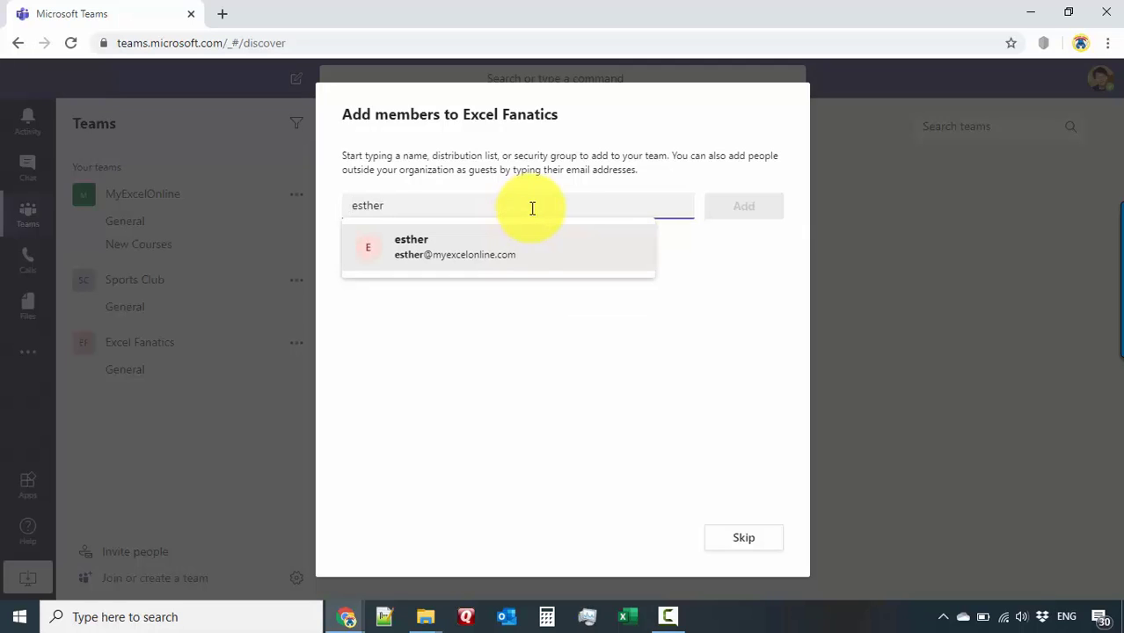
pyautogui.click(506, 246)
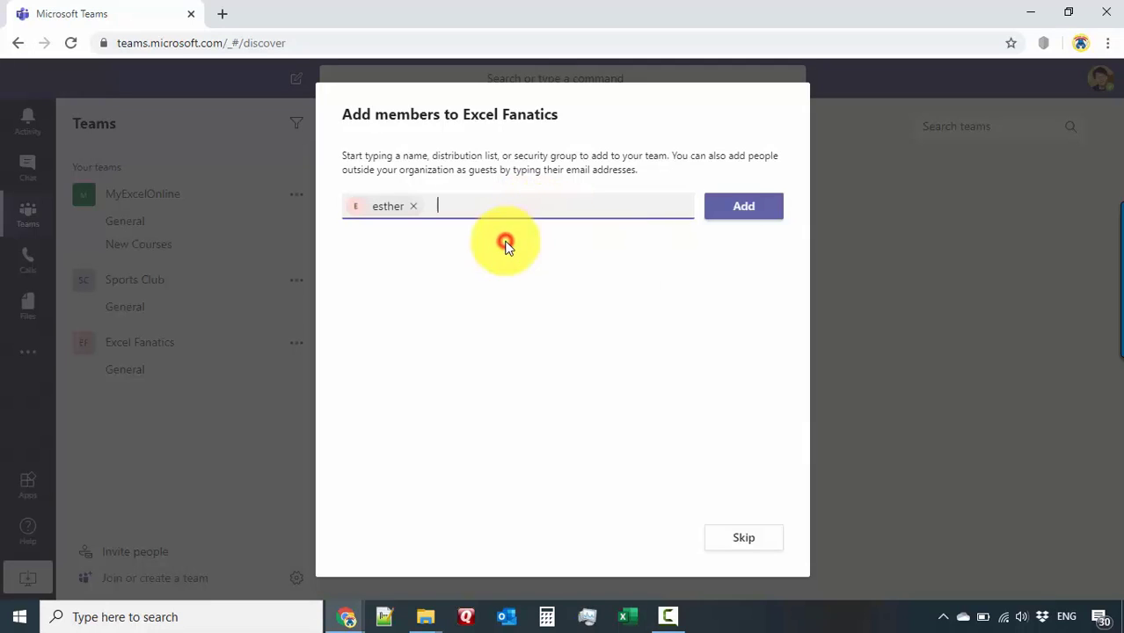
pyautogui.click(763, 205)
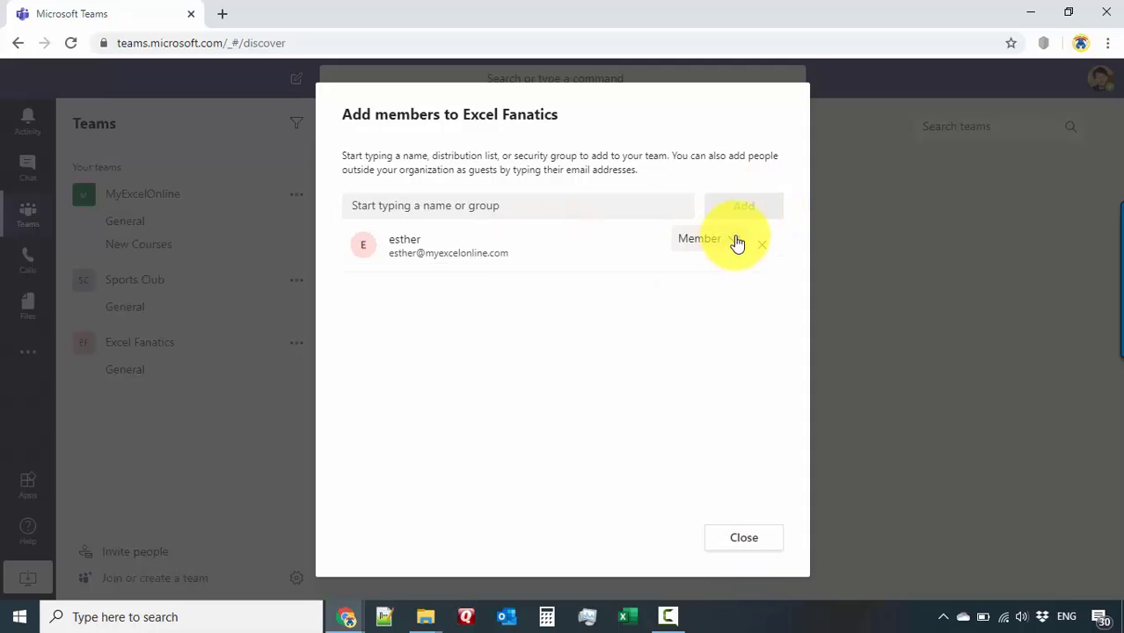
# - Switch the added colleague's role to Owner and return it to Member
pyautogui.click(726, 244)
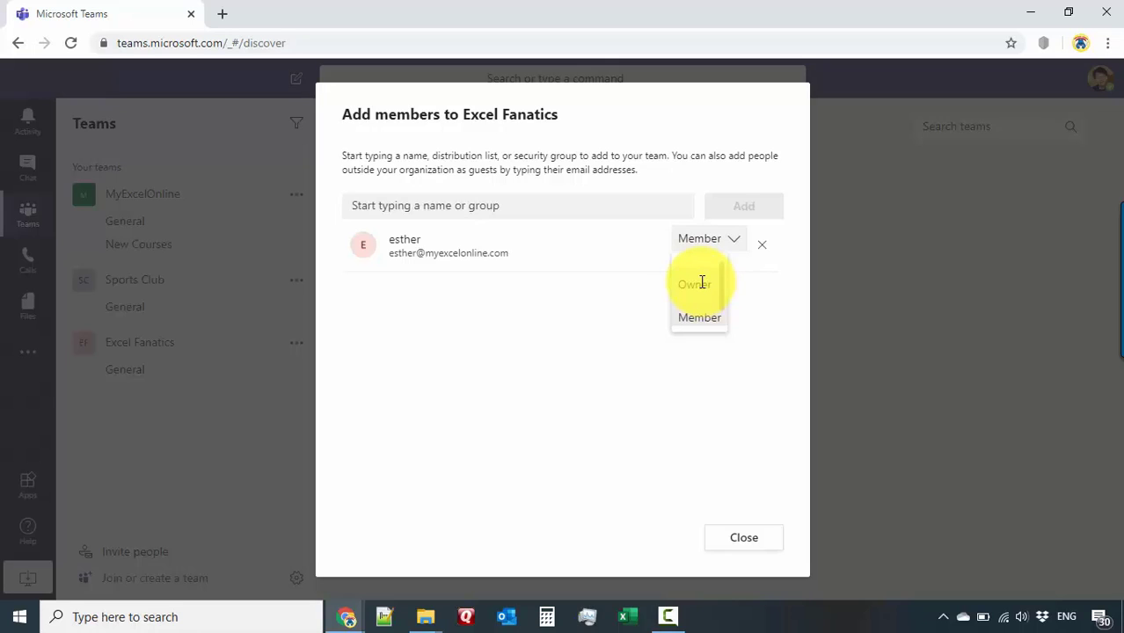
pyautogui.click(694, 284)
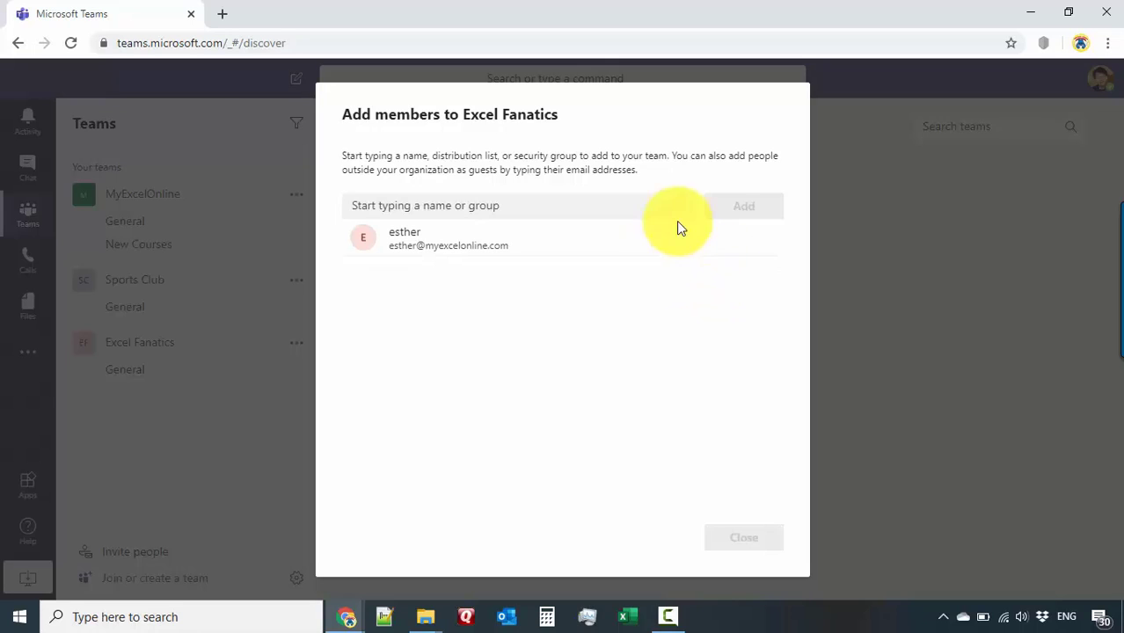
pyautogui.click(720, 243)
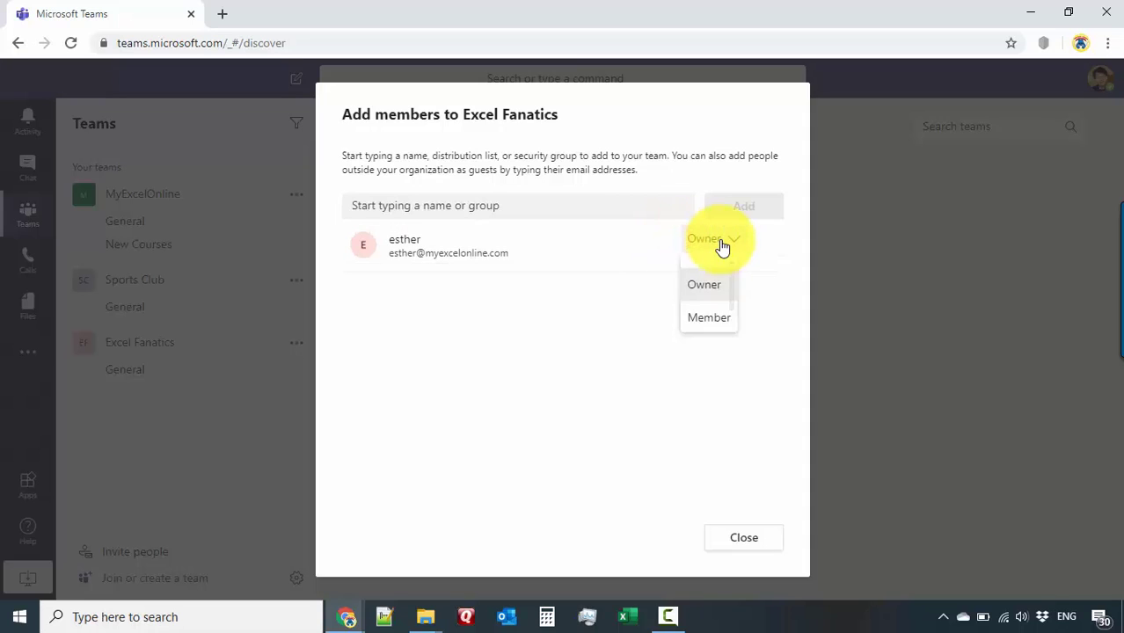
pyautogui.click(714, 317)
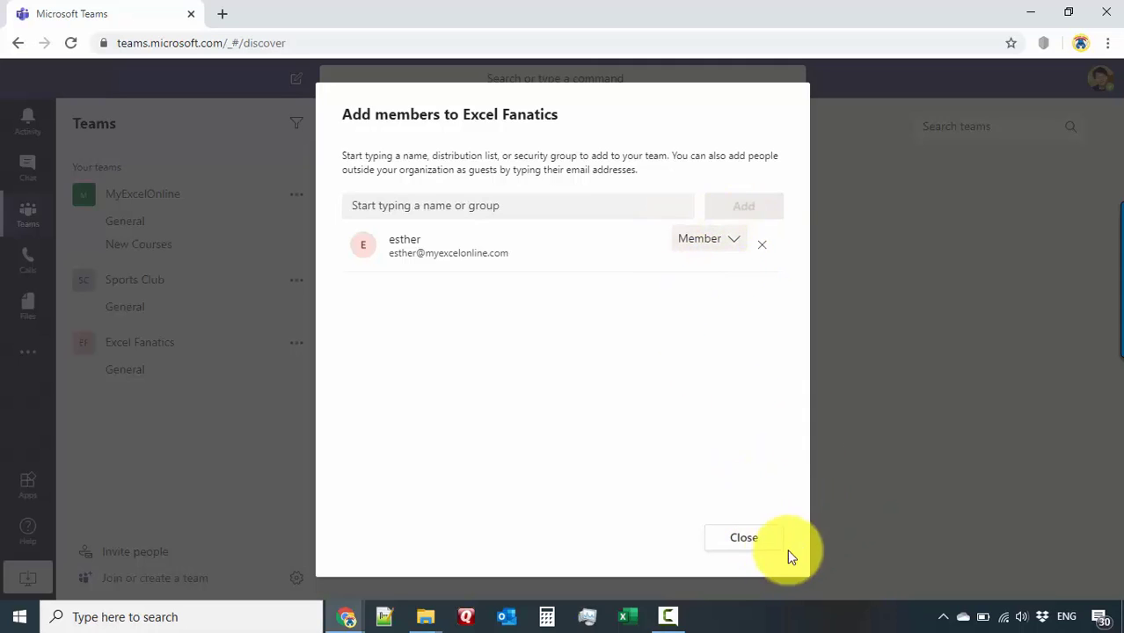
# - Finish adding members and open the management page of the Excel Fanatics team
pyautogui.click(749, 538)
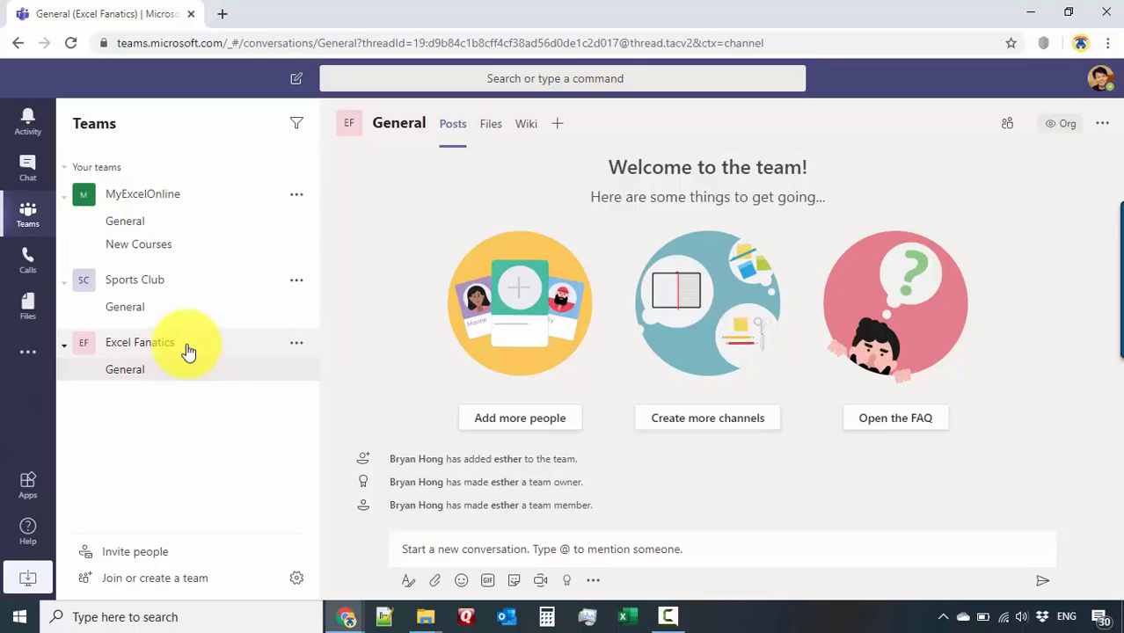
pyautogui.click(297, 345)
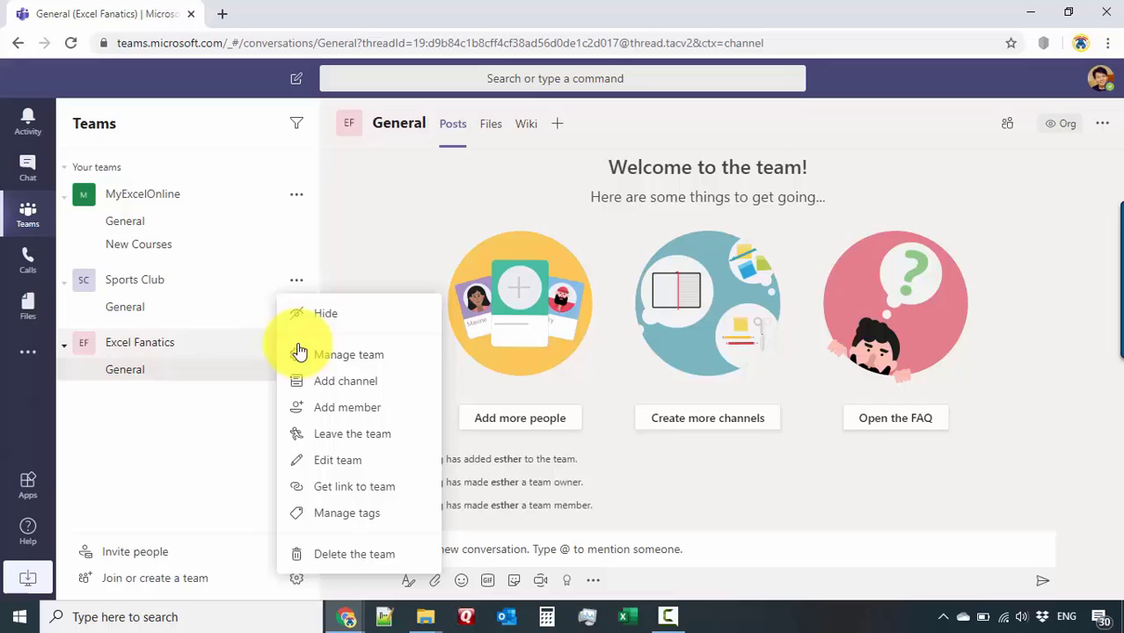
pyautogui.click(209, 401)
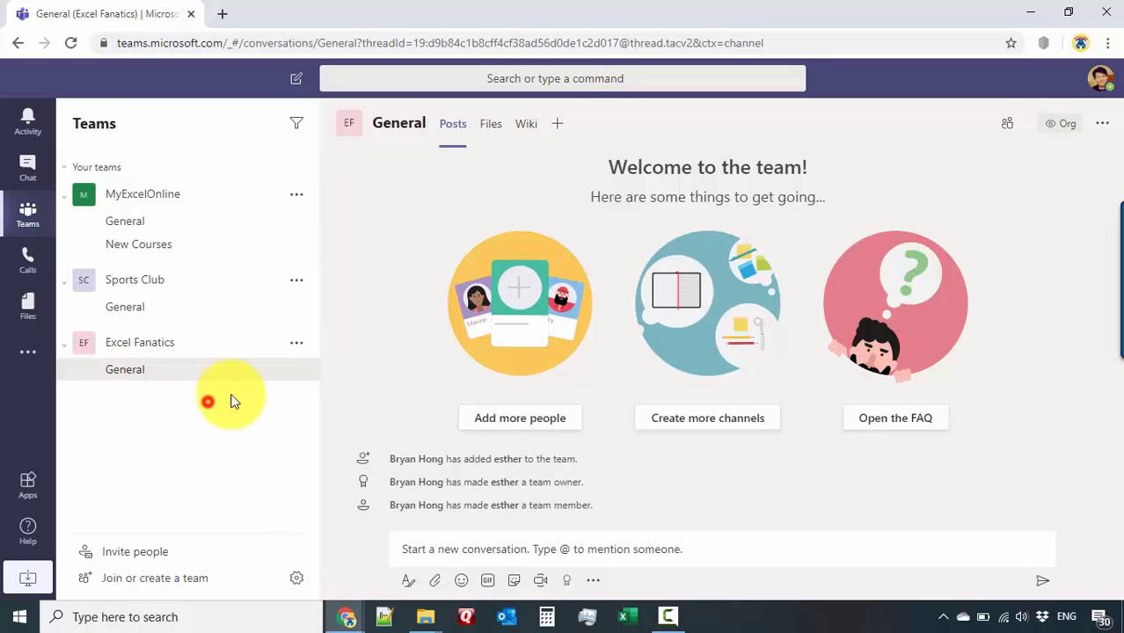
pyautogui.click(298, 344)
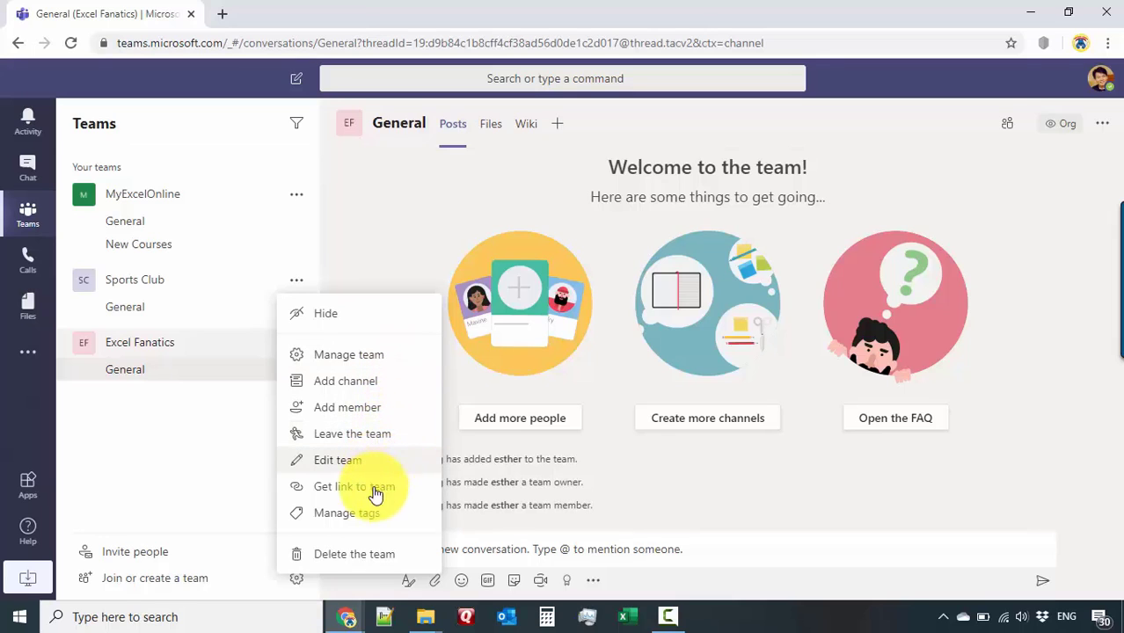
pyautogui.click(381, 359)
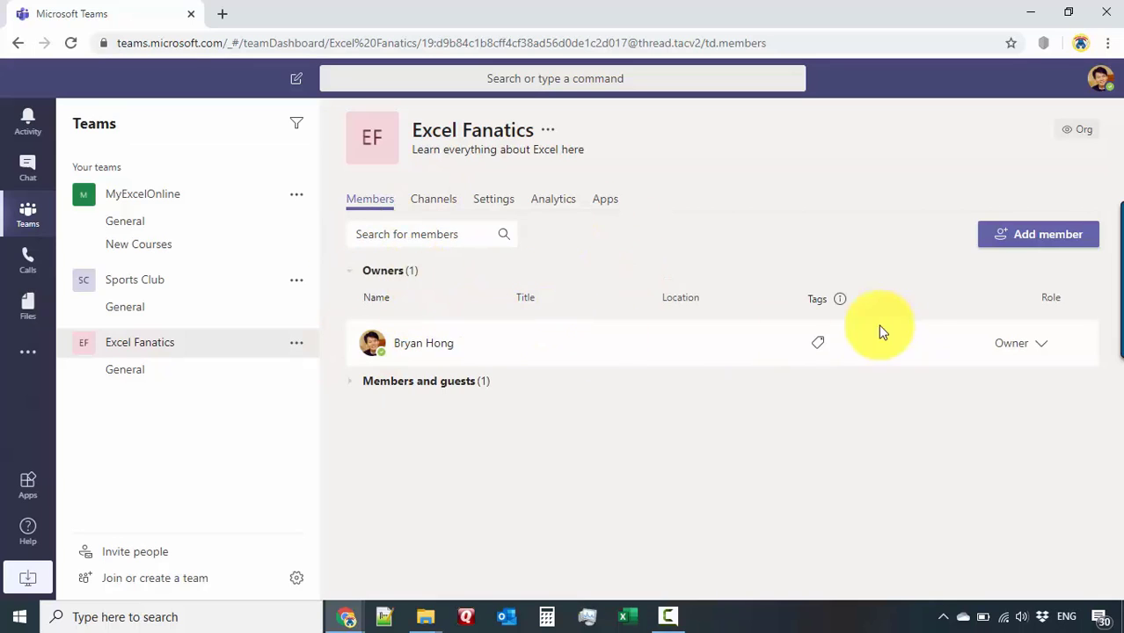
# - Expand the team's members and guests list and view the listed member's contact card
pyautogui.click(471, 387)
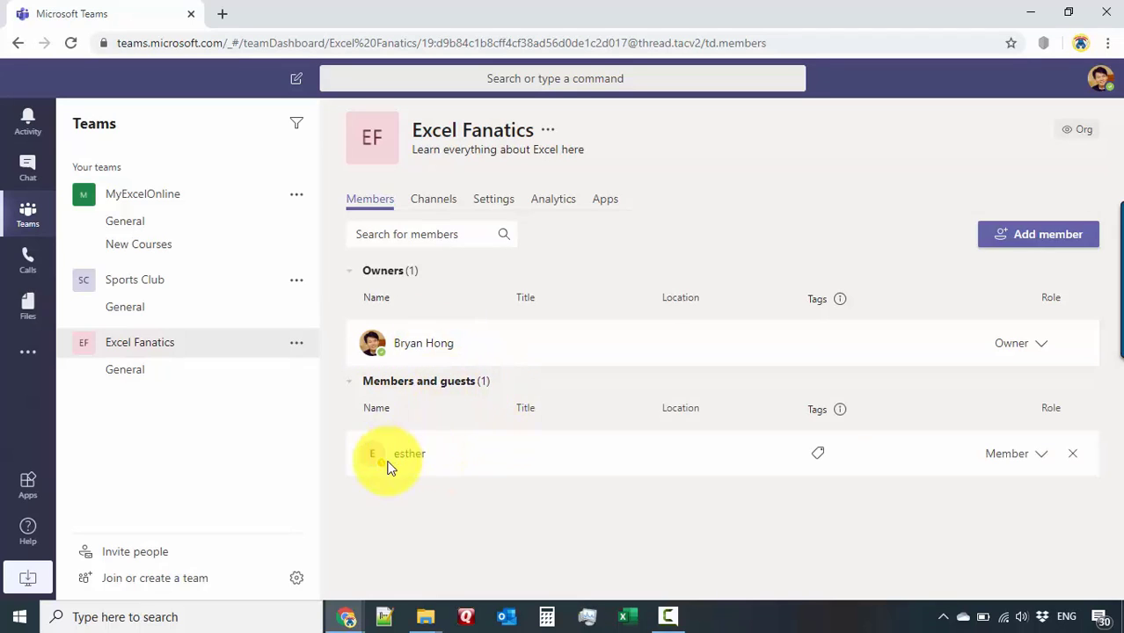
pyautogui.click(407, 454)
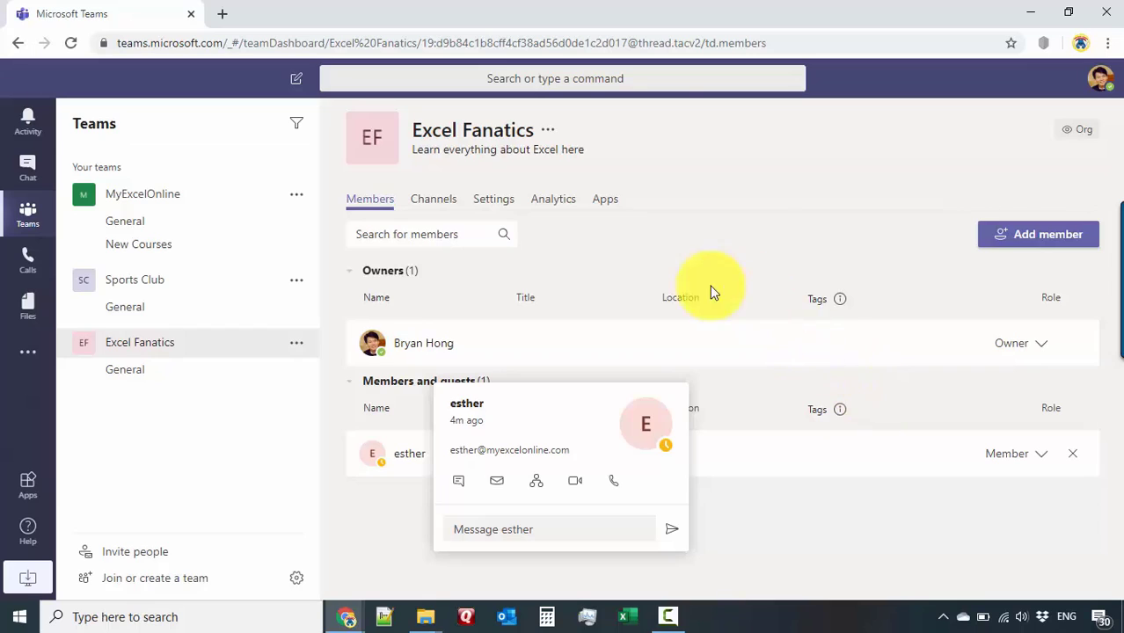
pyautogui.click(727, 333)
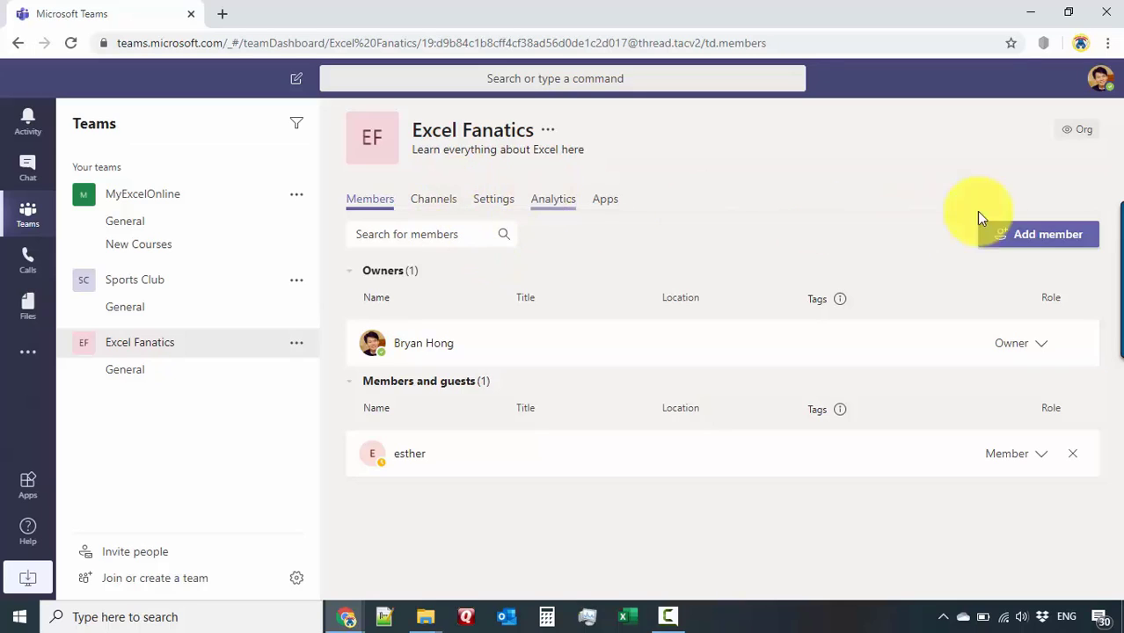
# - Add a second person to Excel Fanatics as a member by searching for their name
pyautogui.click(1050, 239)
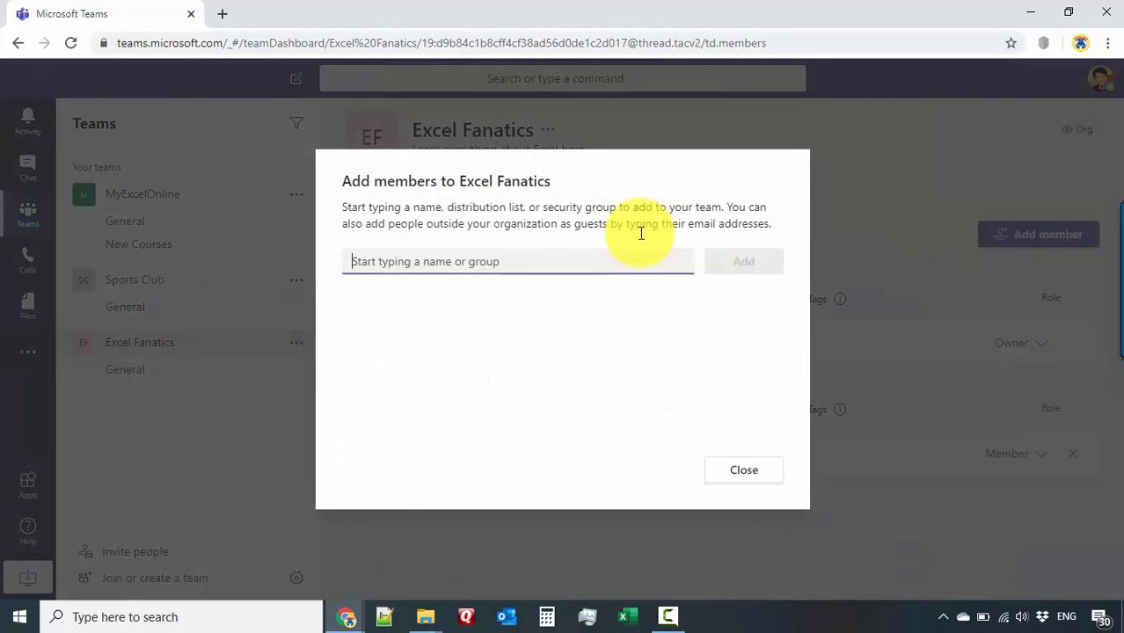
pyautogui.write('john')
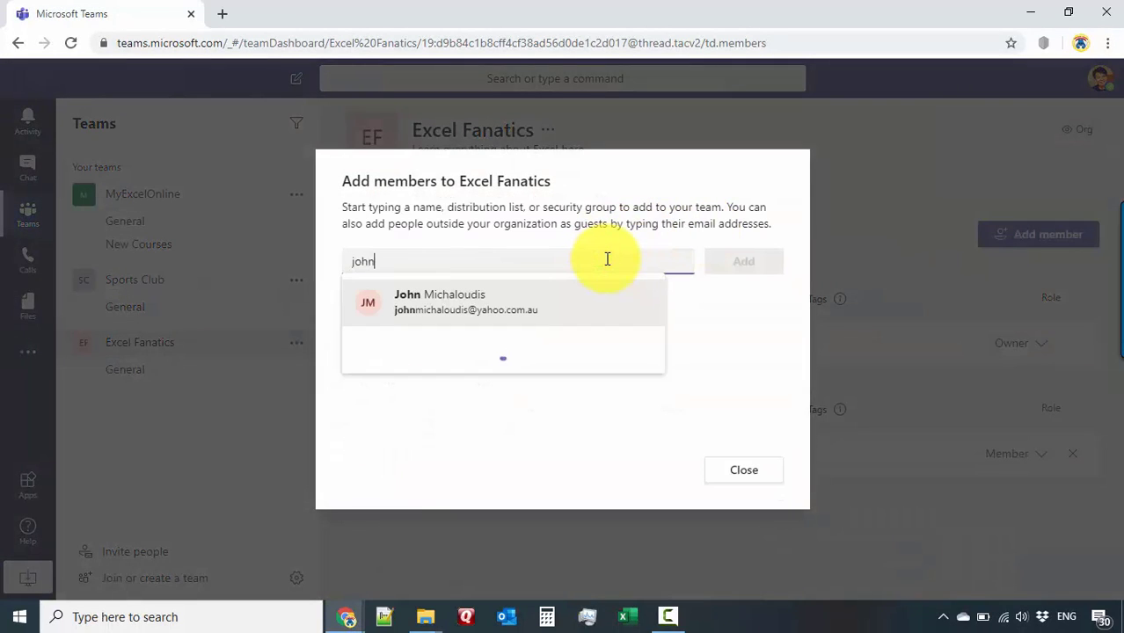
pyautogui.click(485, 304)
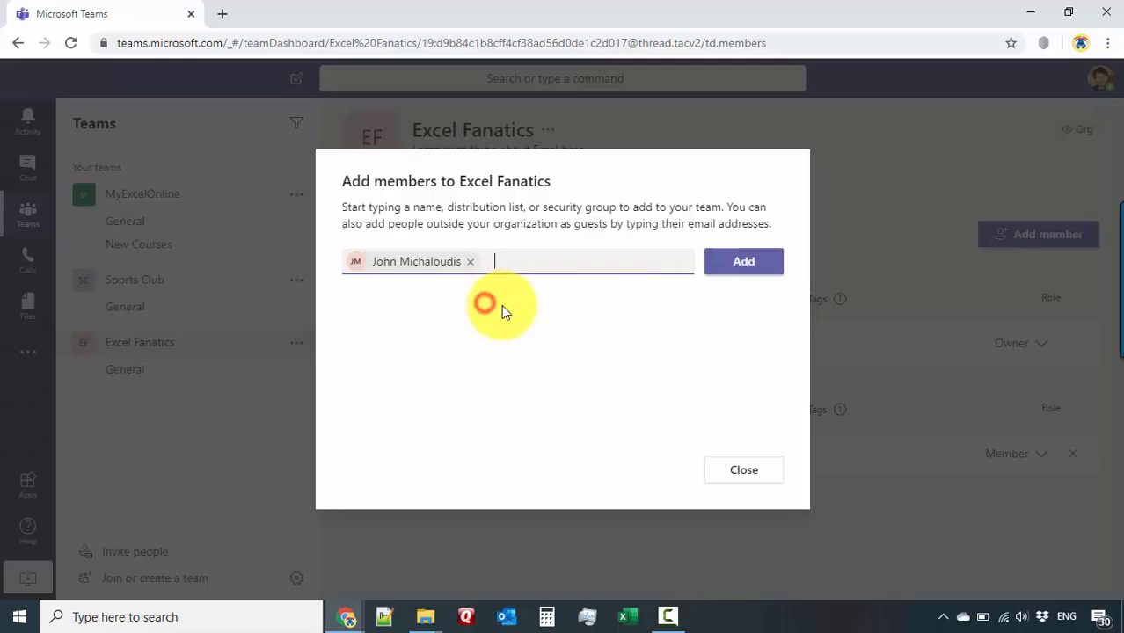
pyautogui.click(750, 269)
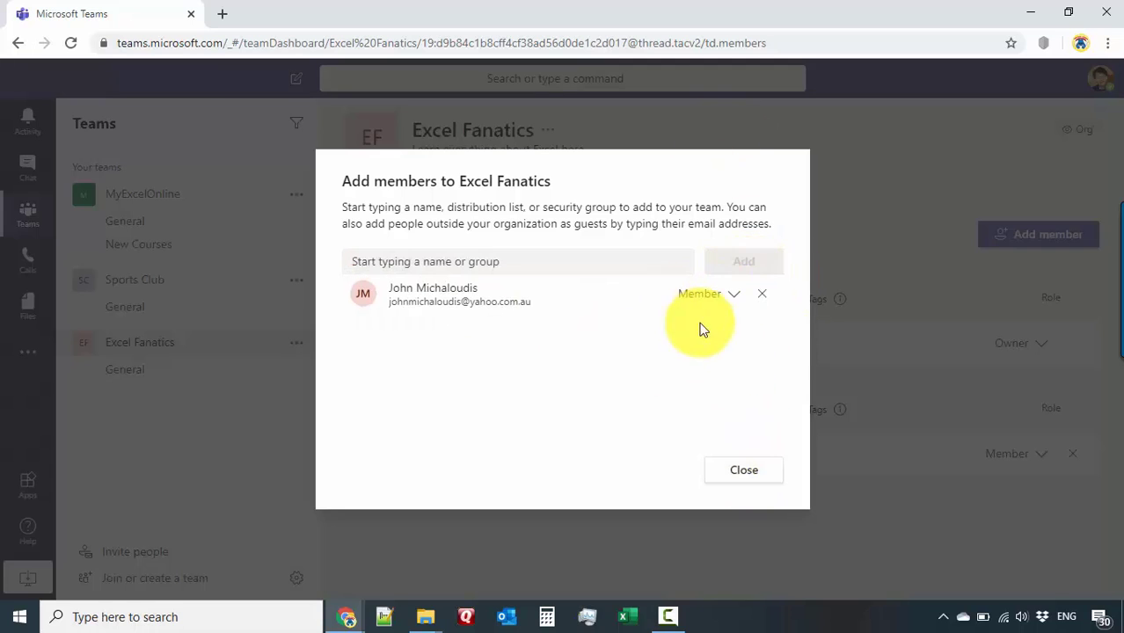
pyautogui.click(771, 468)
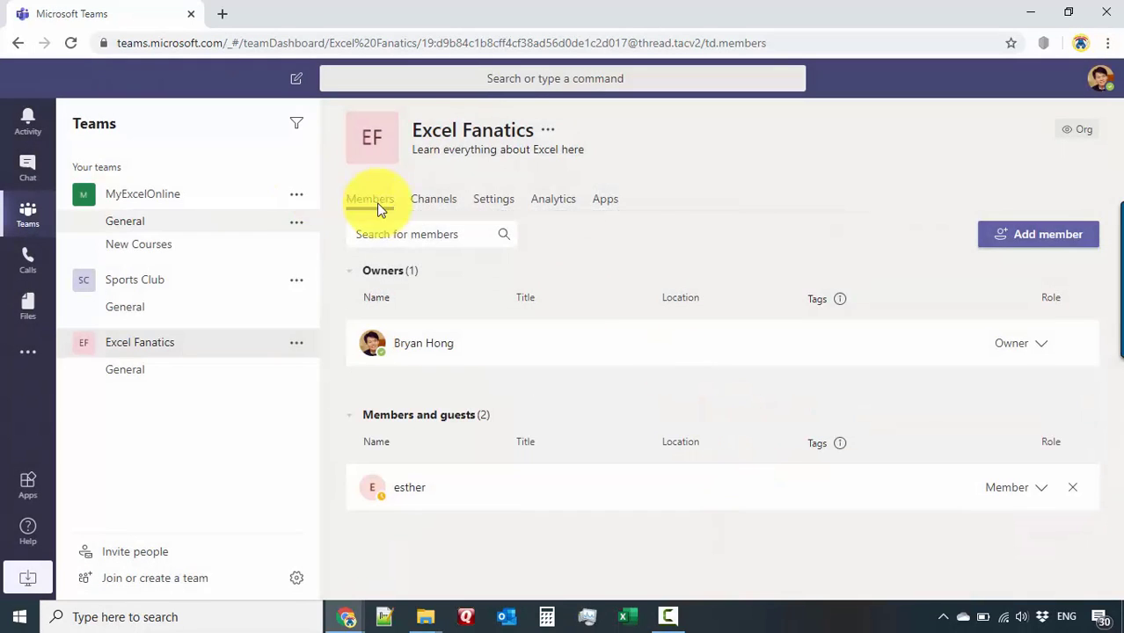
# - Review the team's channel list and its settings, including the Fun stuff options
pyautogui.click(435, 201)
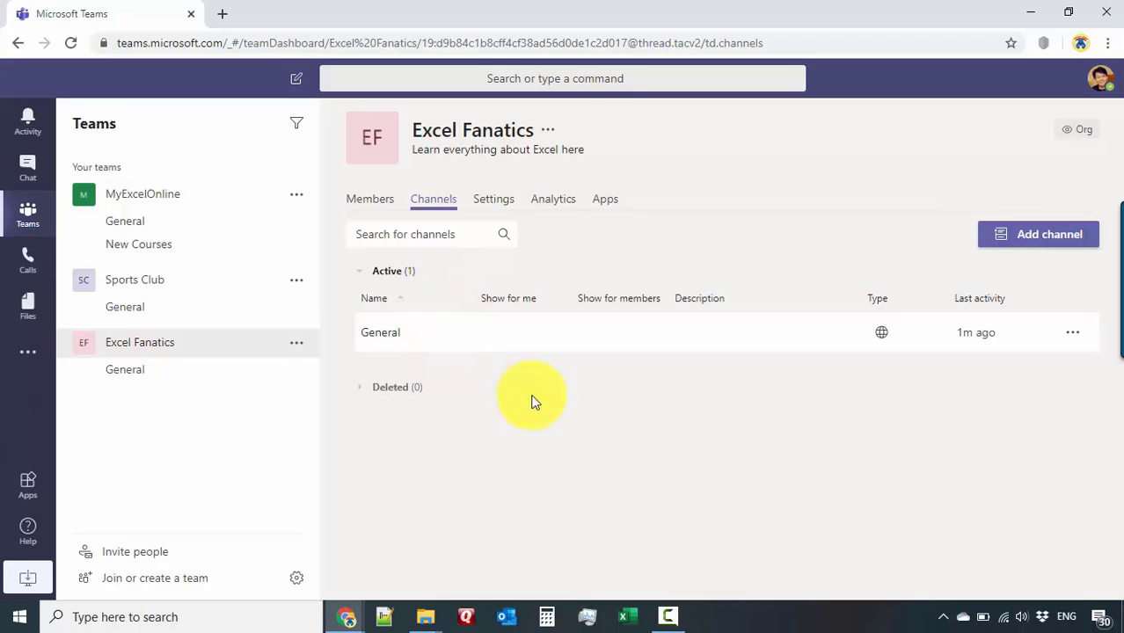
pyautogui.click(497, 204)
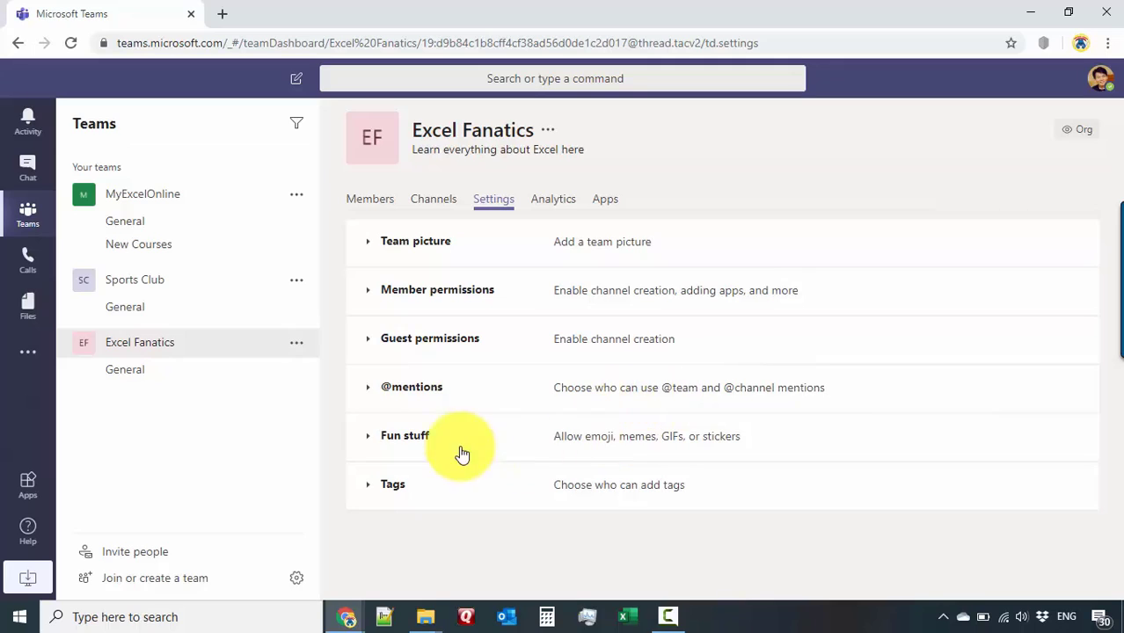
pyautogui.click(372, 437)
pyautogui.click(371, 437)
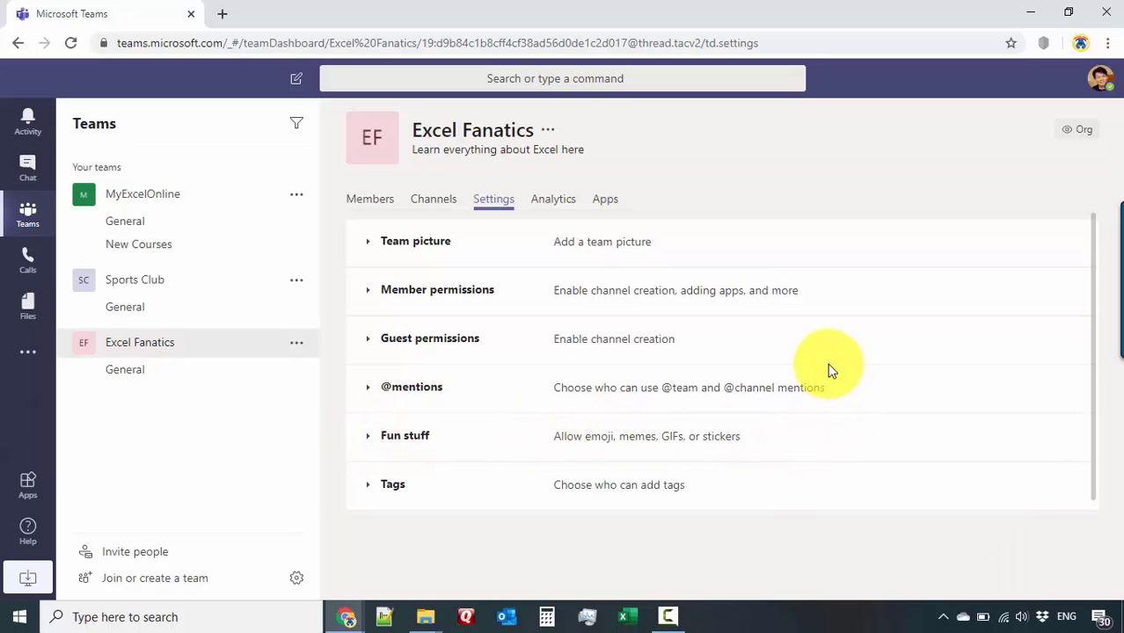
# - Review the Excel Fanatics team's usage analytics and its installed apps
pyautogui.click(552, 201)
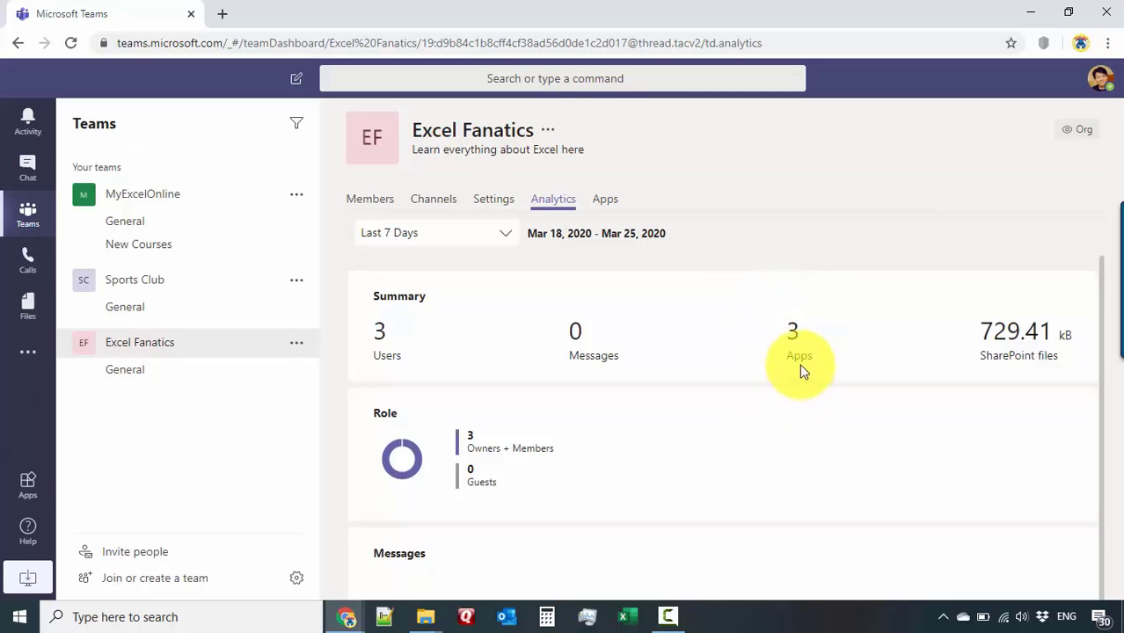
pyautogui.scroll(-1, 797, 334)
pyautogui.scroll(1, 793, 341)
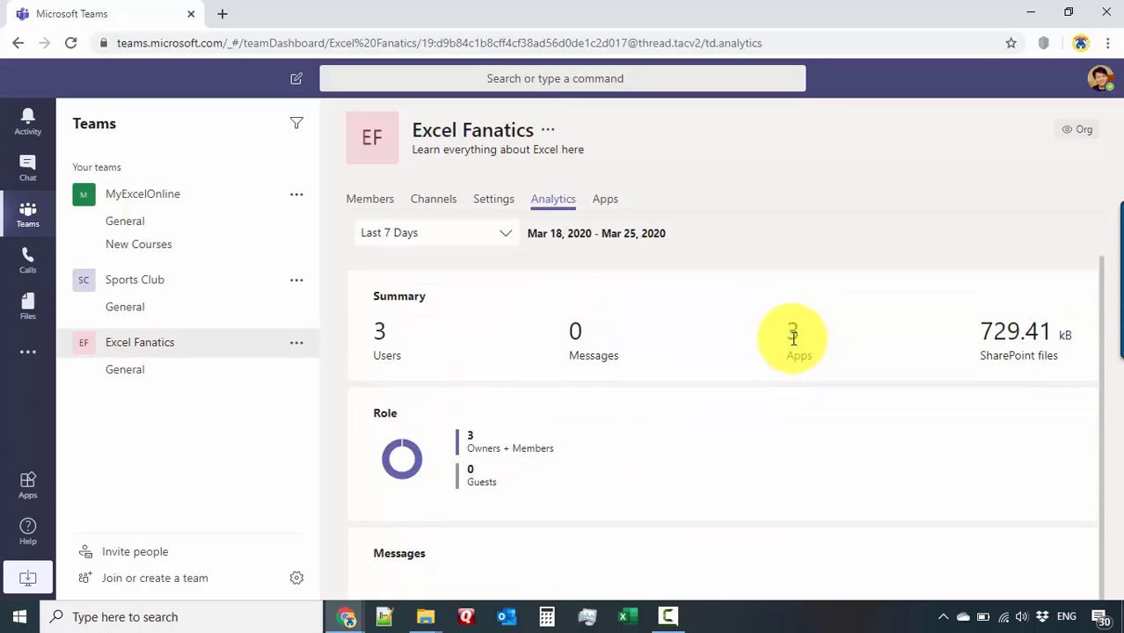
pyautogui.click(607, 204)
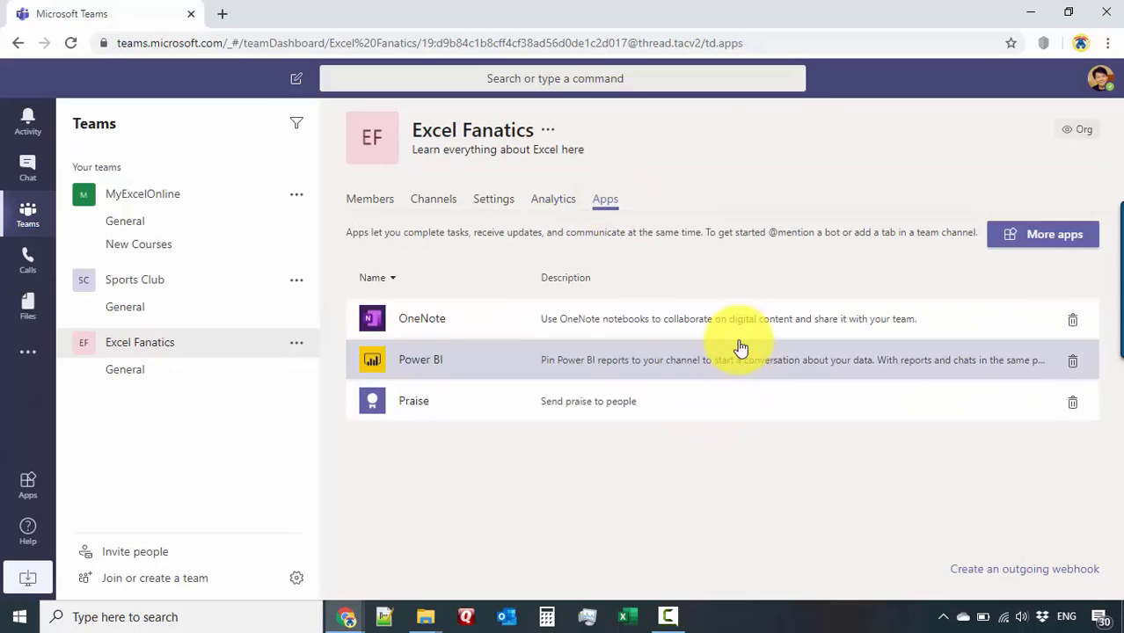